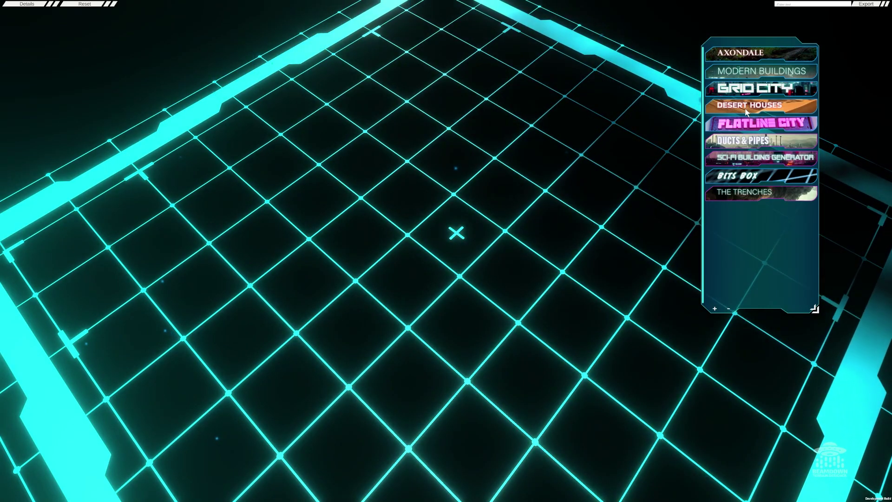
Place the Standard frame from the Grid City set at the centre of the build grid and select it.
left_click(739, 92)
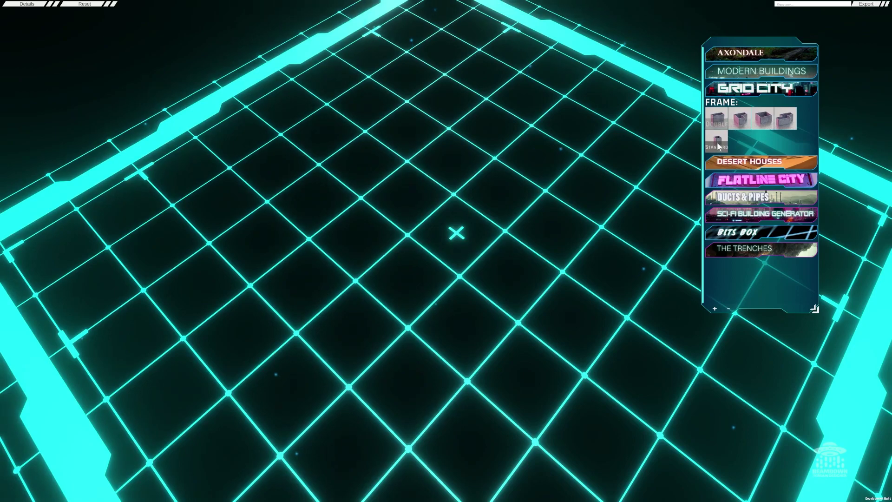
left_click(717, 143)
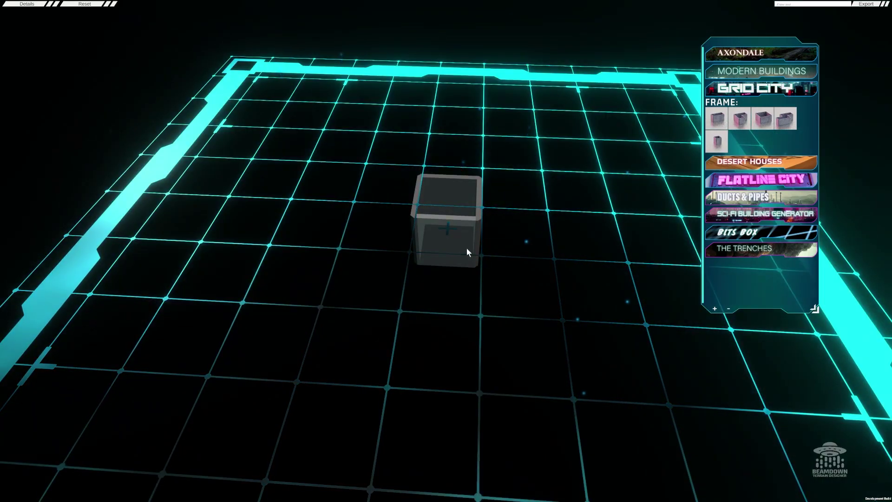
middle_click_drag(466, 247, 520, 248)
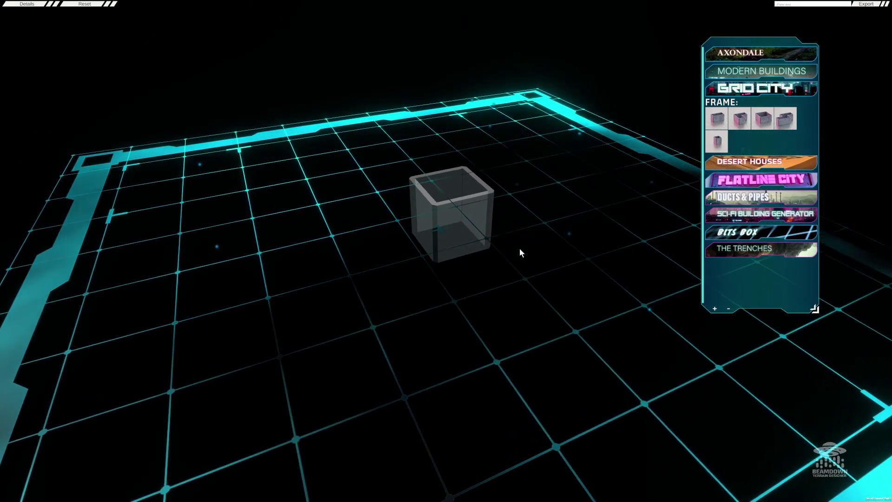
left_click(463, 233)
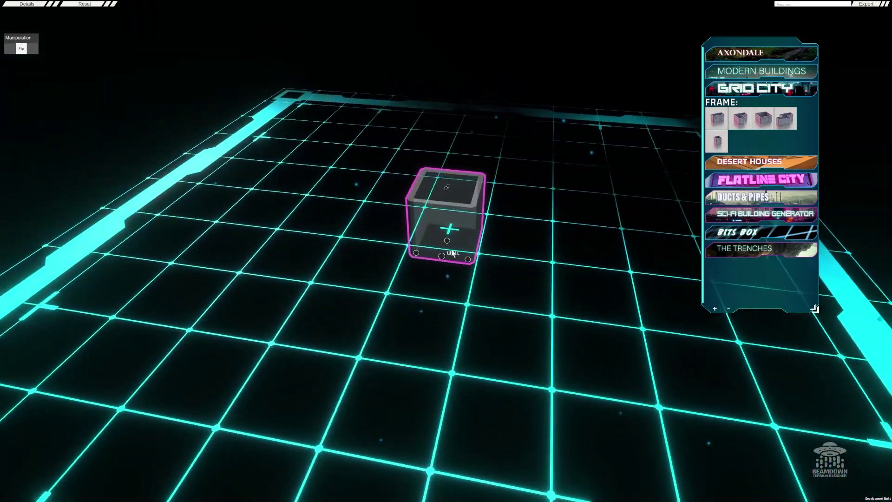
Fill all four sides of the frame with plain solid walls.
middle_click_drag(451, 249, 396, 256)
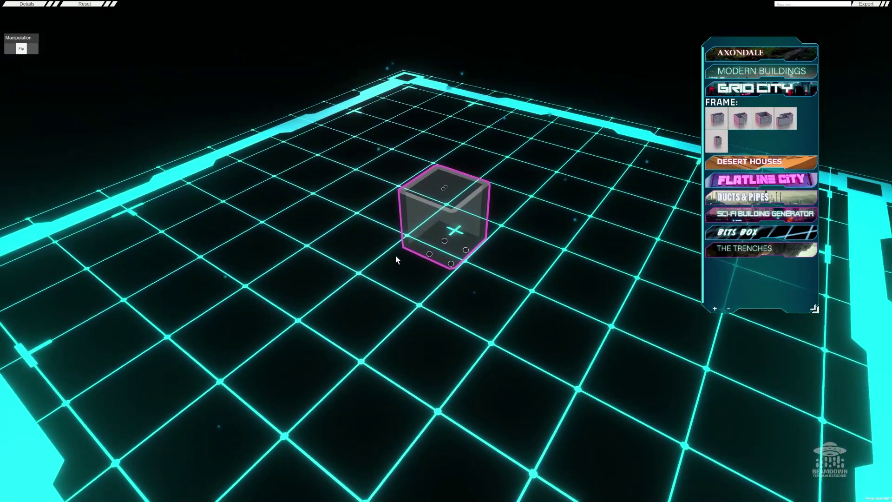
left_click(429, 255)
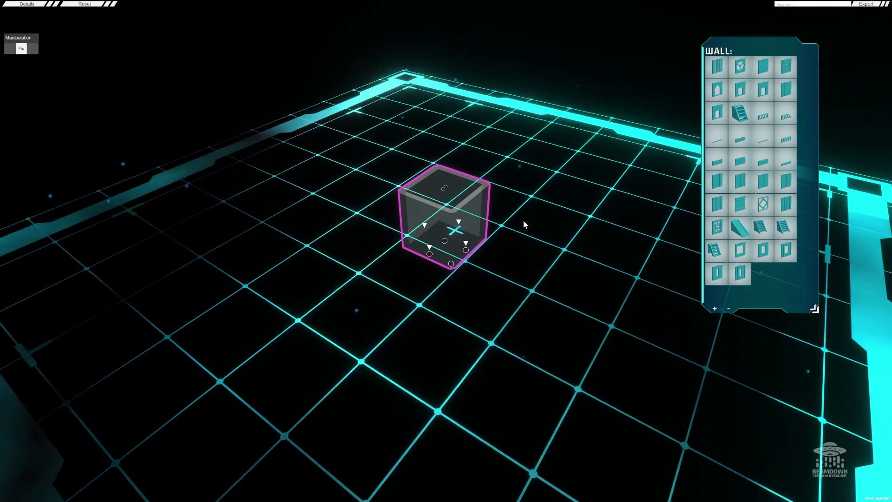
left_click(718, 88)
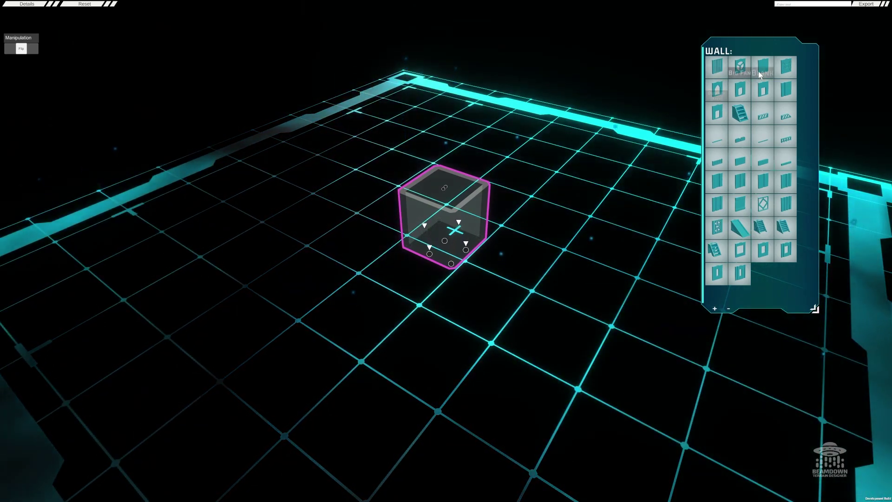
Add ribbed corner pieces to all four corners of the frame.
left_click(451, 263)
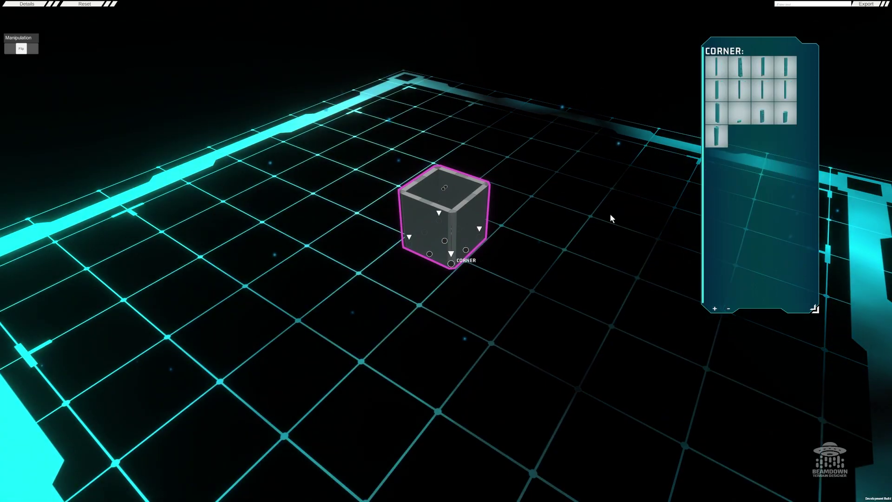
left_click(762, 93)
right_click_drag(564, 247, 373, 260)
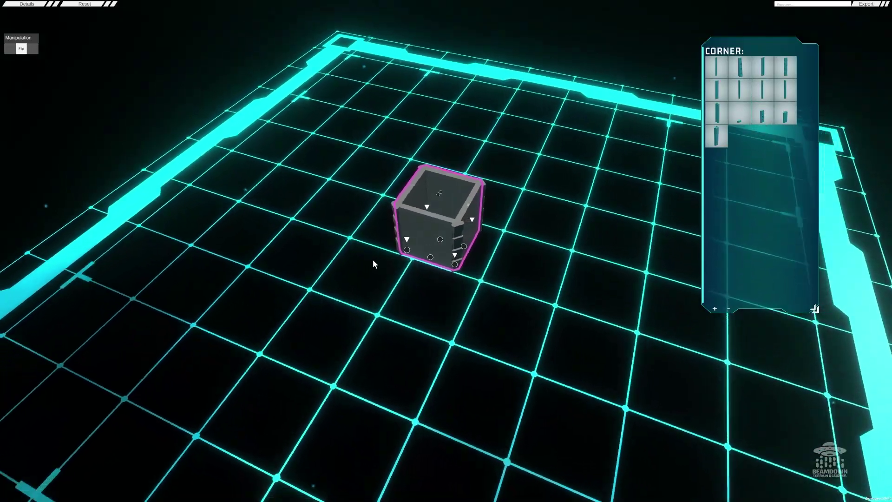
Replace one solid wall with a rounded-doorway wall and cover it with siding 65_002.
left_click(425, 247)
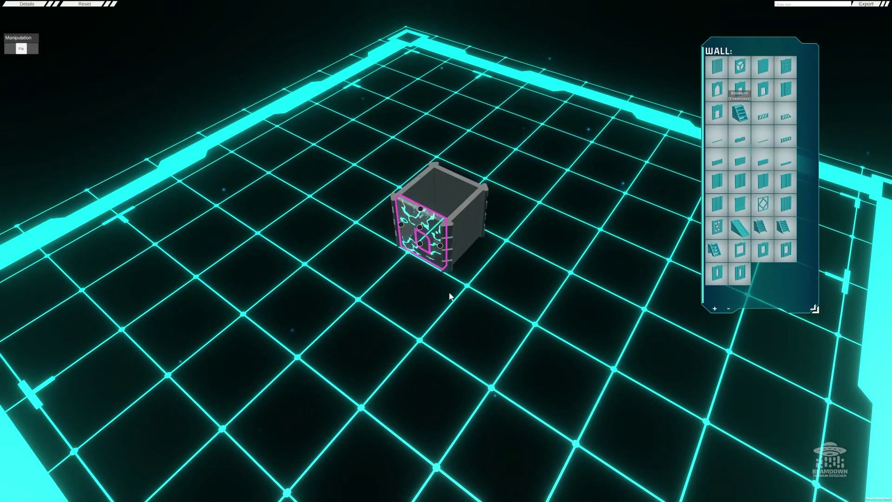
scroll(507, 252, "up", 5)
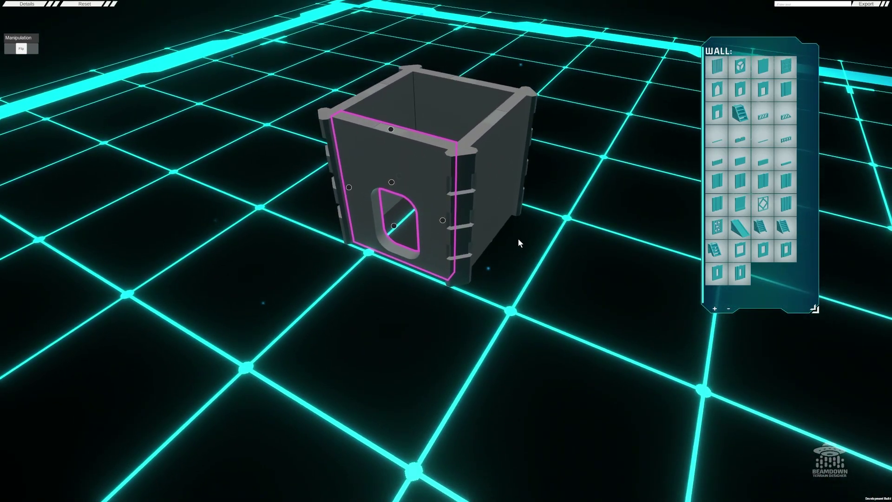
right_click_drag(370, 312, 450, 314)
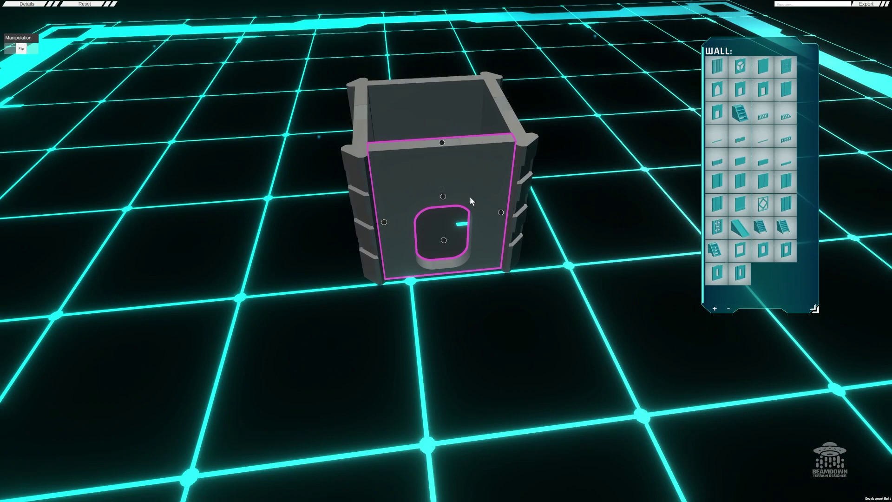
middle_click_drag(470, 196, 528, 209)
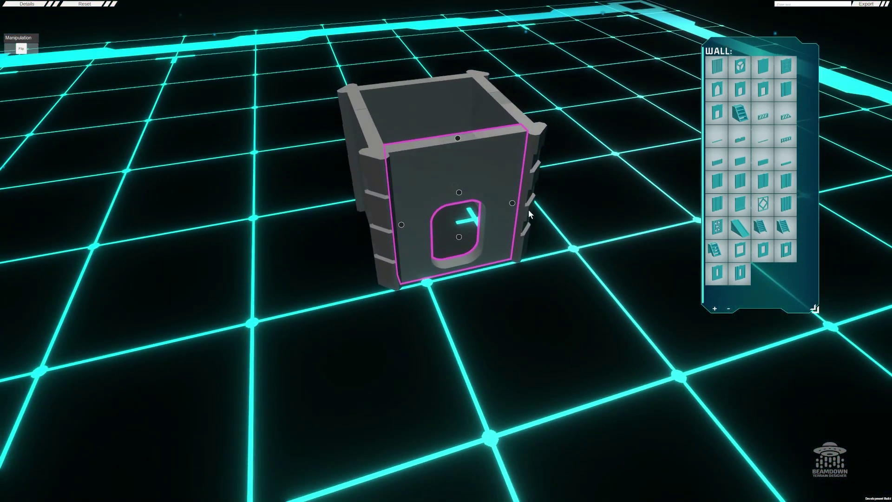
left_click(460, 192)
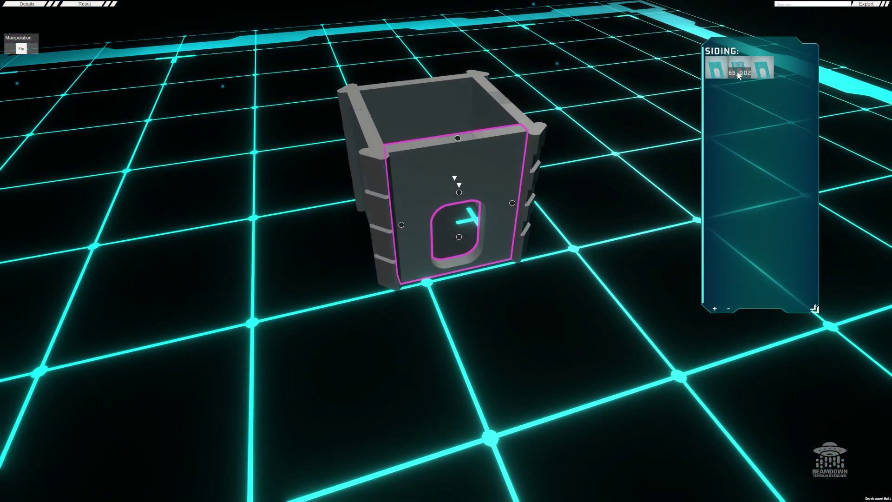
left_click(736, 75)
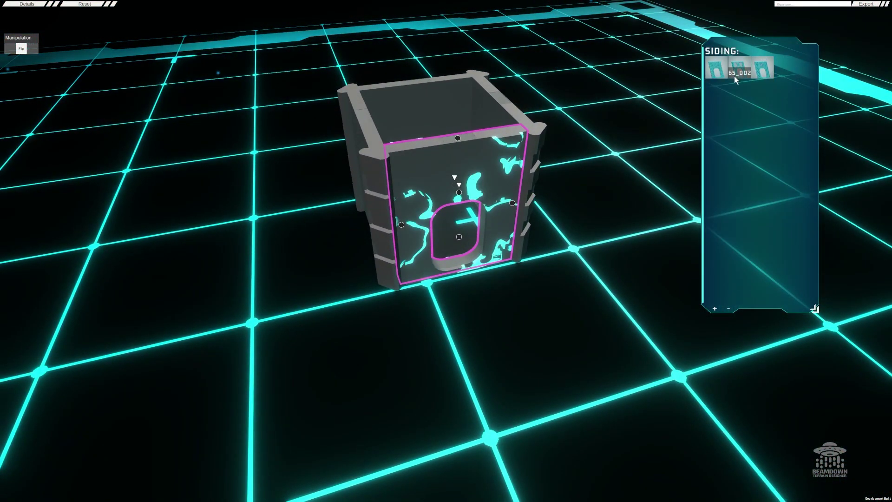
Fit the protruding door 005 into the doorway and add bracket-footed trim on both sides of that wall.
left_click(459, 237)
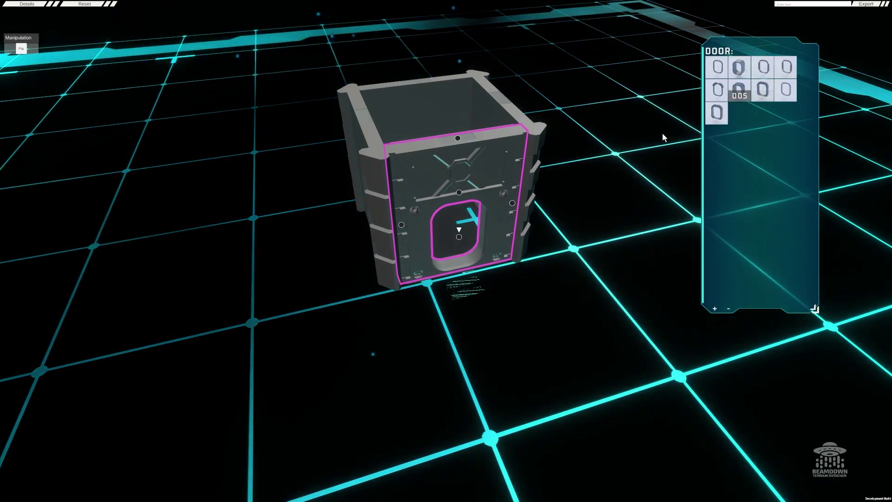
left_click(512, 203)
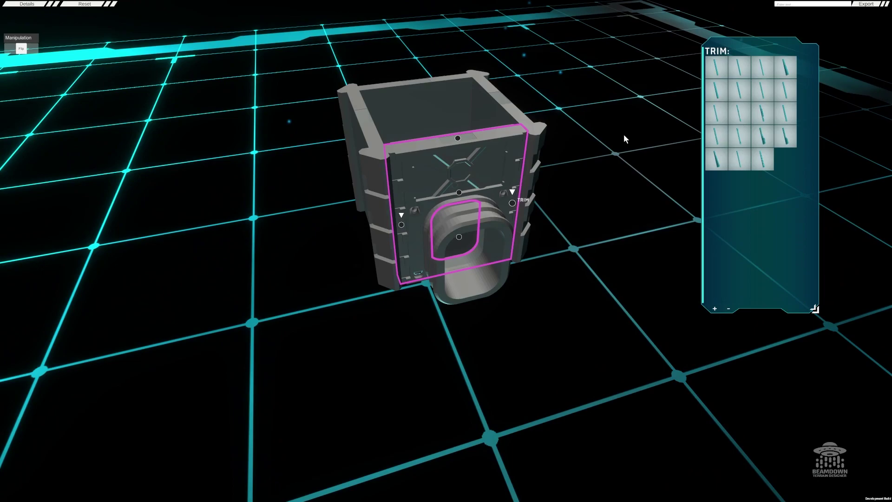
left_click(763, 138)
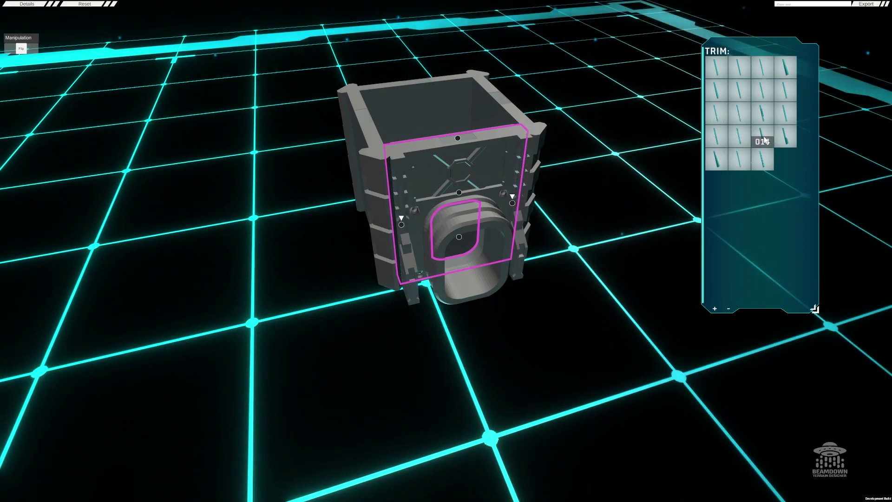
left_click(457, 137)
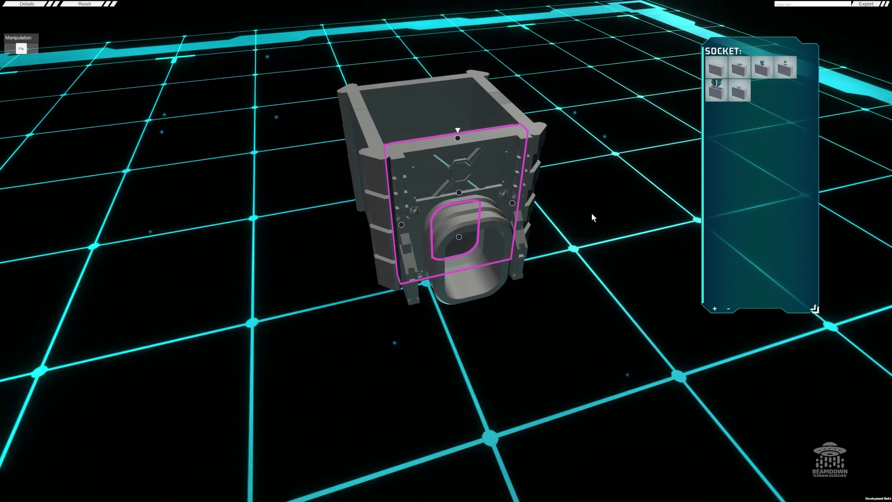
Replace the plain wall beside the doorway wall with the Insets 01 wall.
middle_click_drag(608, 251, 400, 282)
left_click(460, 263)
left_click(463, 270)
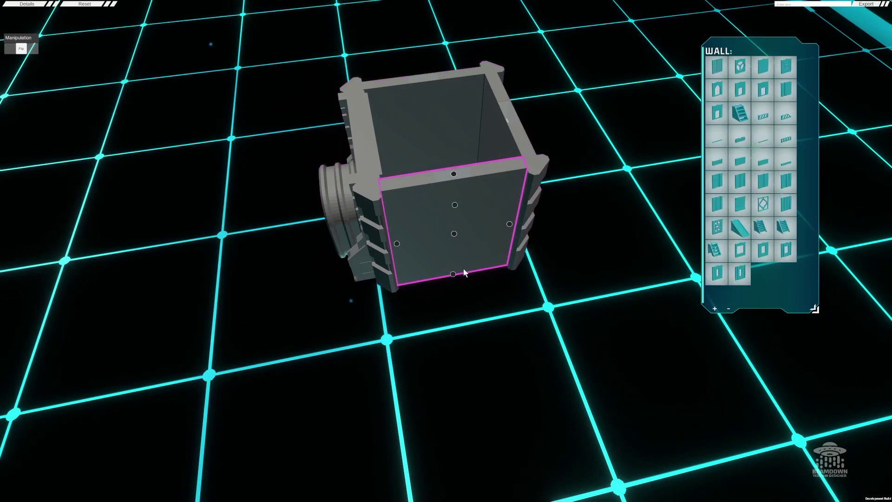
left_click(721, 188)
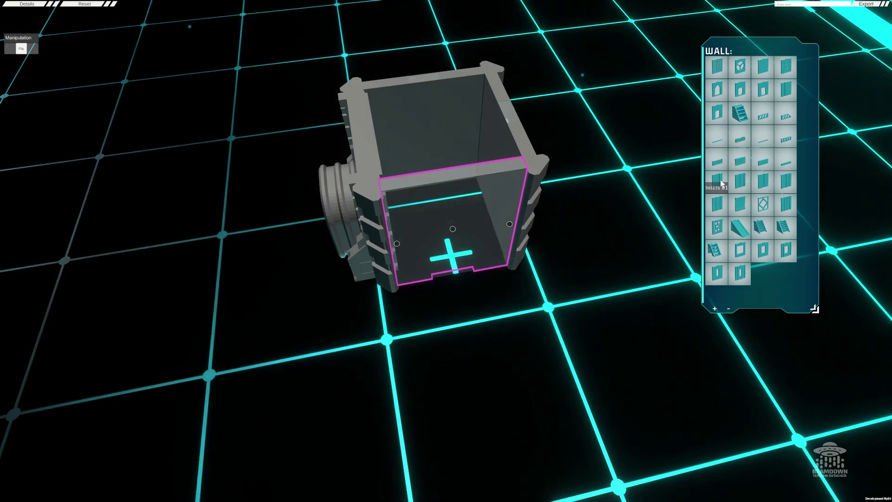
middle_click_drag(573, 289, 445, 243)
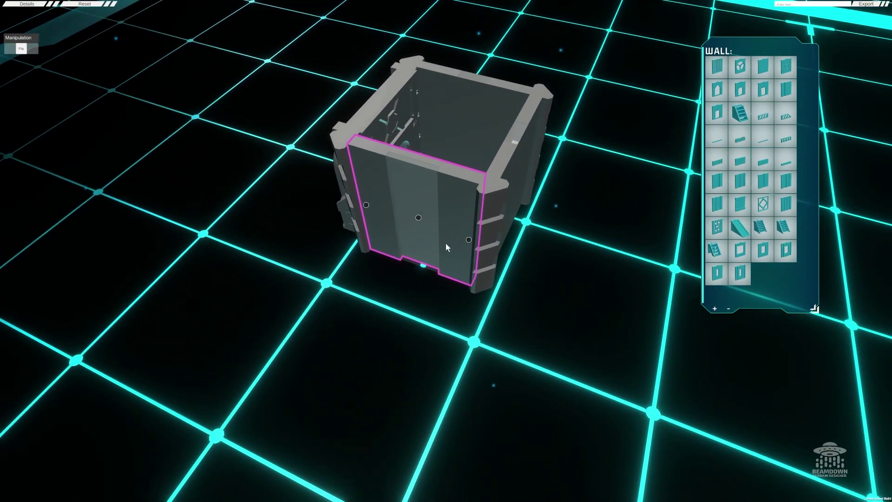
Place pipe inset 027 in the centre of the inset wall and add trim along both its sides.
left_click(417, 218)
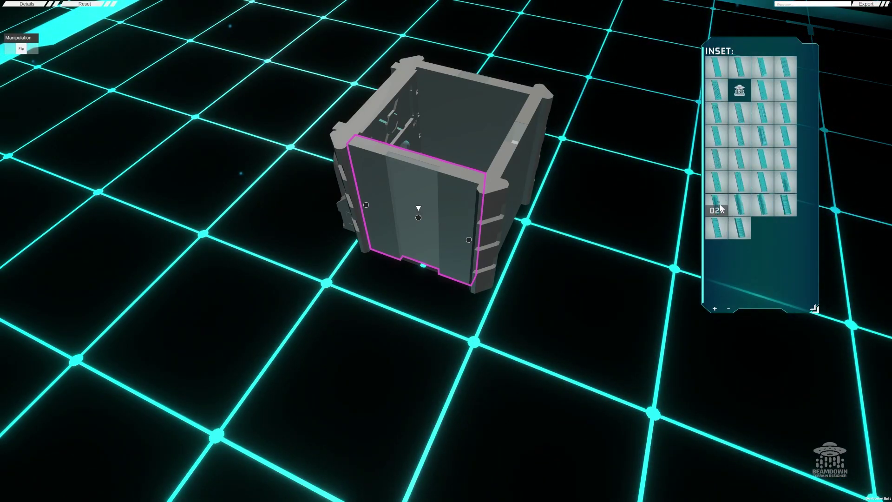
left_click(718, 205)
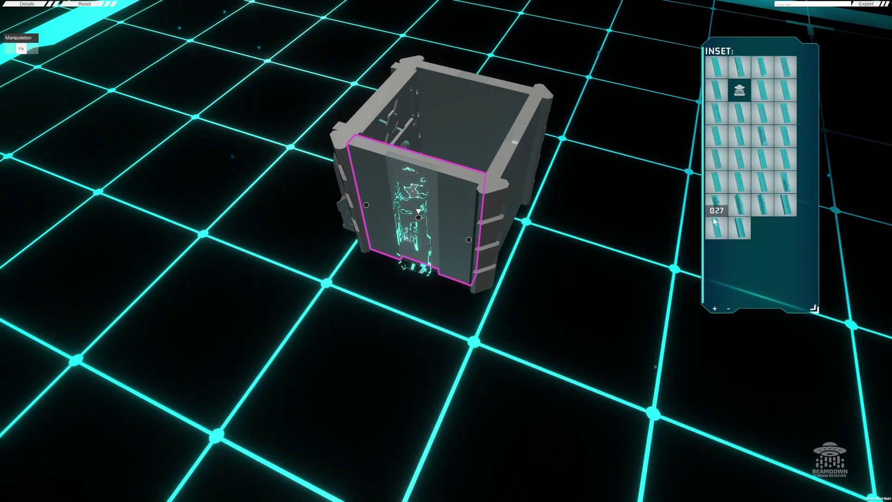
left_click(468, 240)
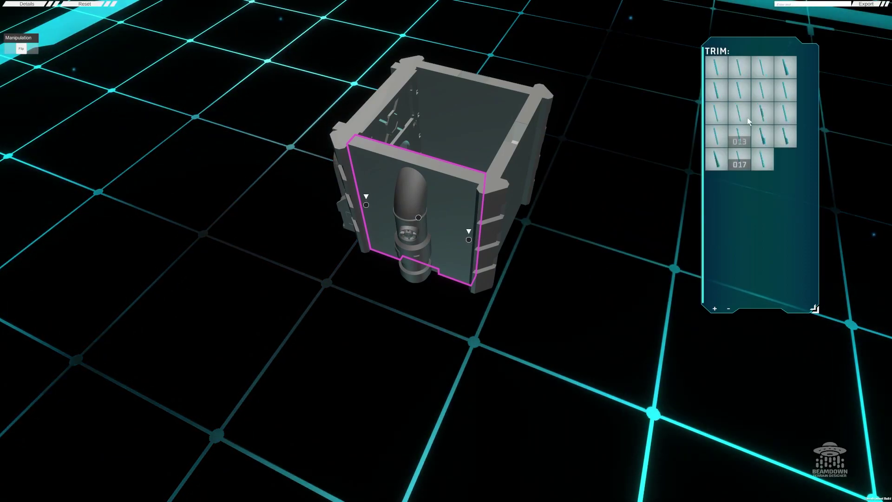
left_click(784, 95)
Replace the plain wall opposite the doorway with a low wall.
middle_click_drag(574, 221, 458, 228)
right_click_drag(457, 227, 477, 264)
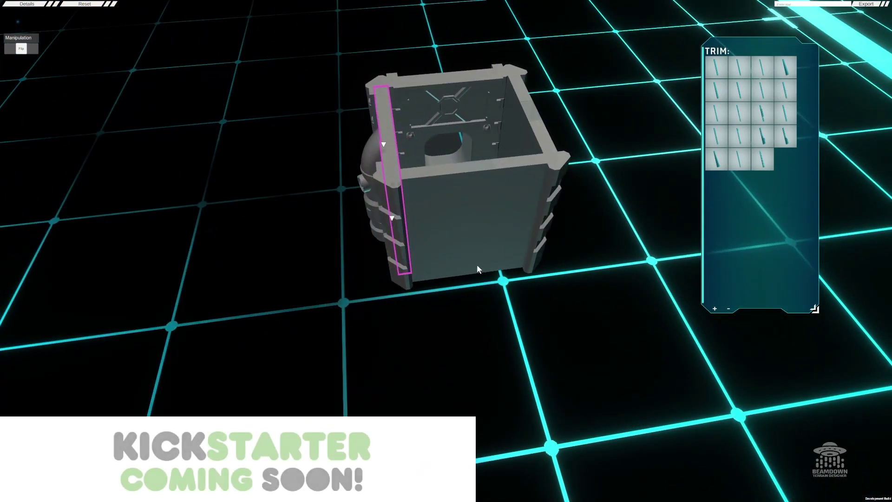
left_click(504, 168)
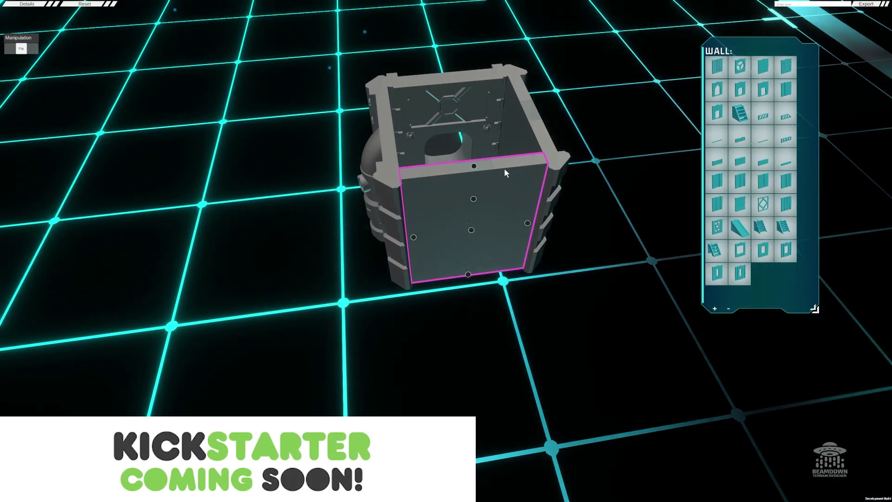
left_click(716, 162)
Add the round fan siding to the remaining plain wall, opposite the pipe wall.
right_click_drag(579, 290, 360, 264)
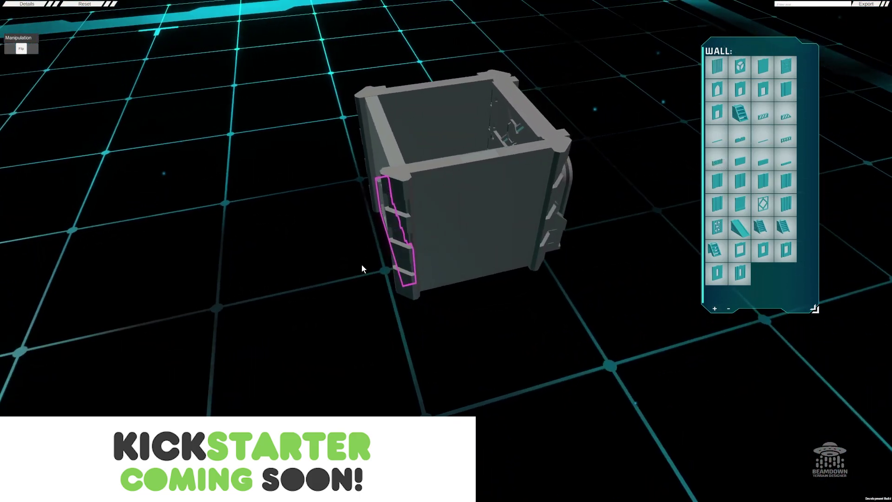
left_click(476, 239)
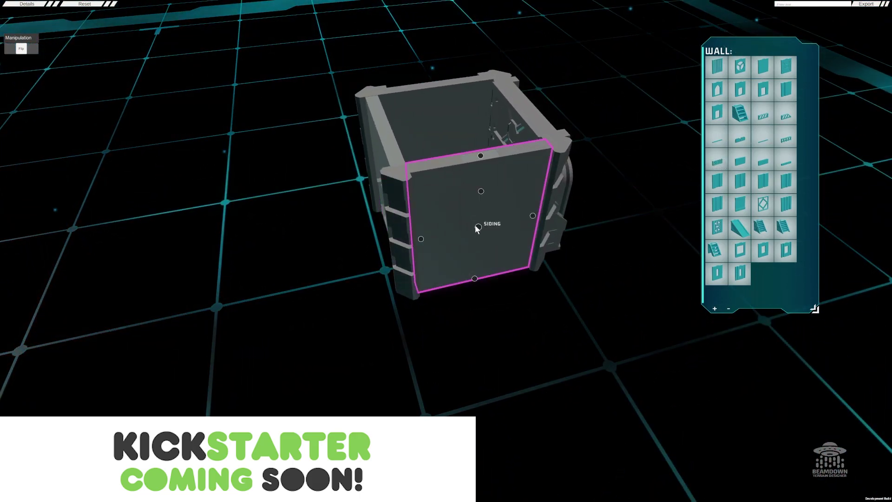
left_click(476, 226)
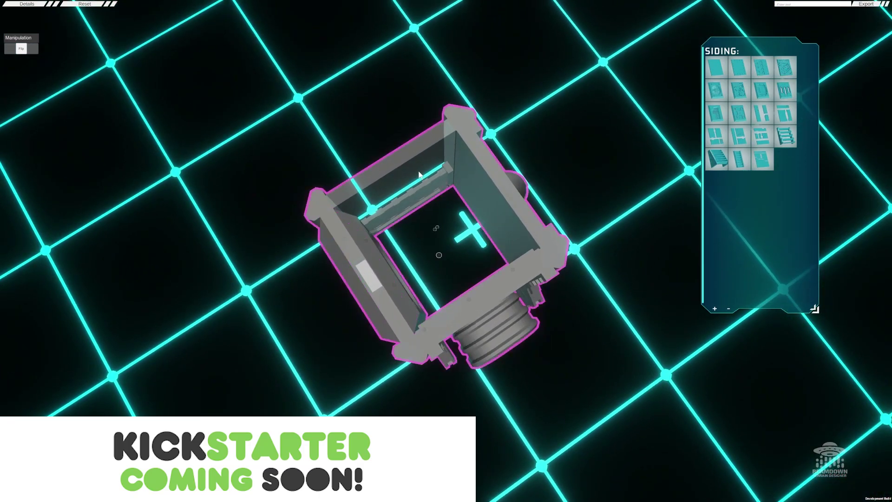
Add floor 001 to the frame and fill its opening with the slotted grate inset.
left_click(439, 255)
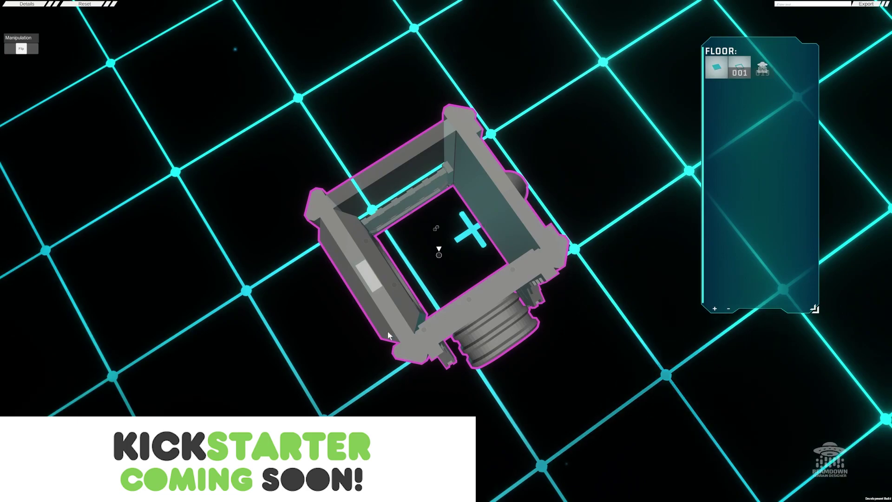
right_click_drag(390, 333, 476, 233)
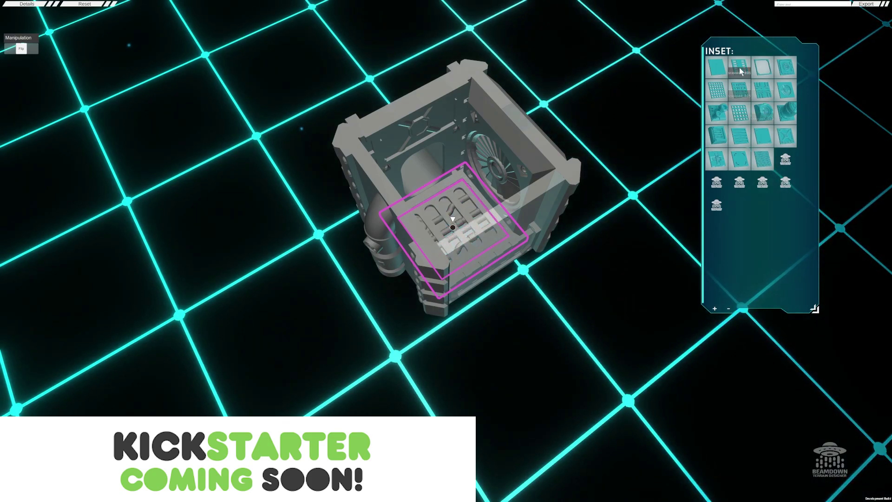
middle_click_drag(592, 194, 440, 158)
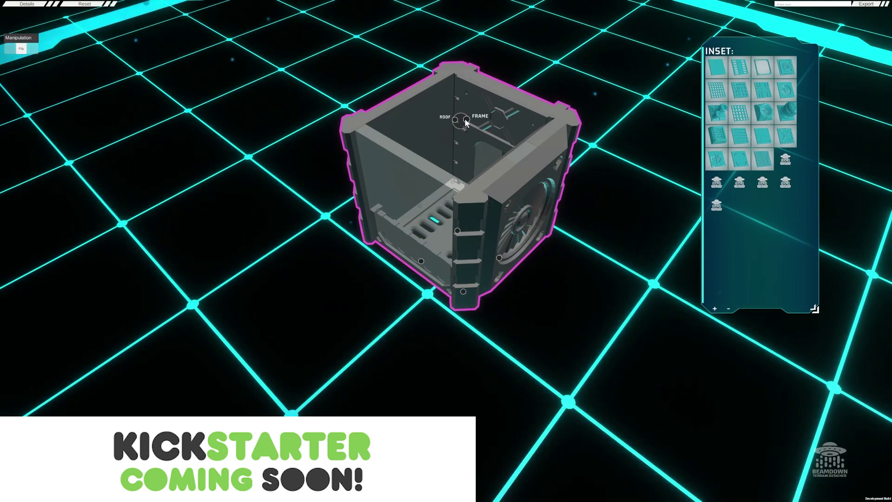
Stack a standard frame with blank walls on top of the building and delete it again.
left_click(467, 119)
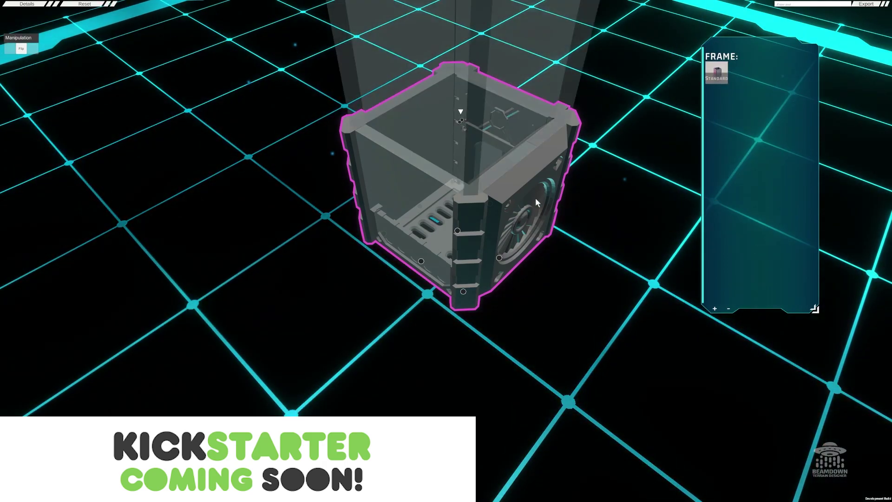
middle_click_drag(536, 199, 465, 40)
left_click(465, 40)
left_click(432, 105)
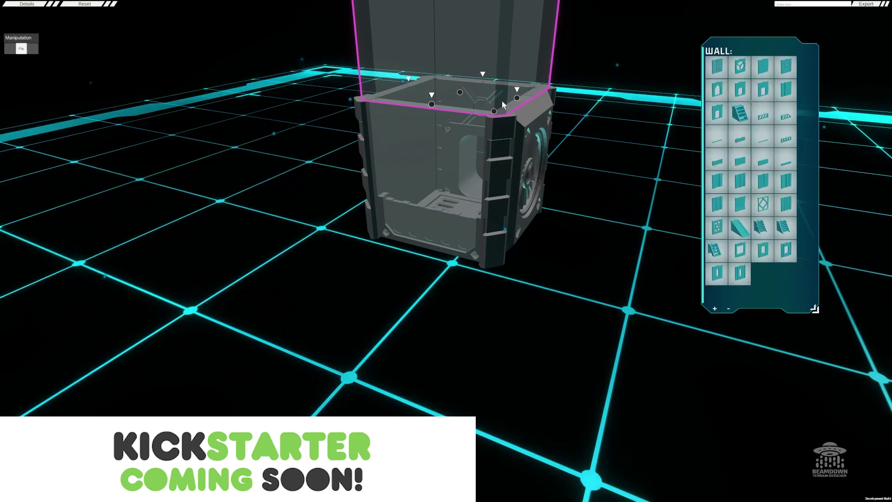
left_click(760, 72)
middle_click_drag(558, 79, 500, 141)
left_click(501, 140)
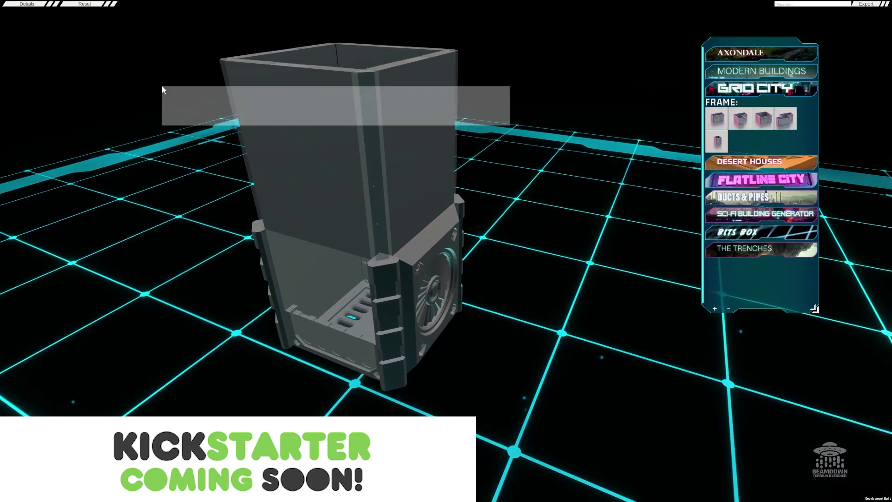
left_click(275, 111)
key("Delete")
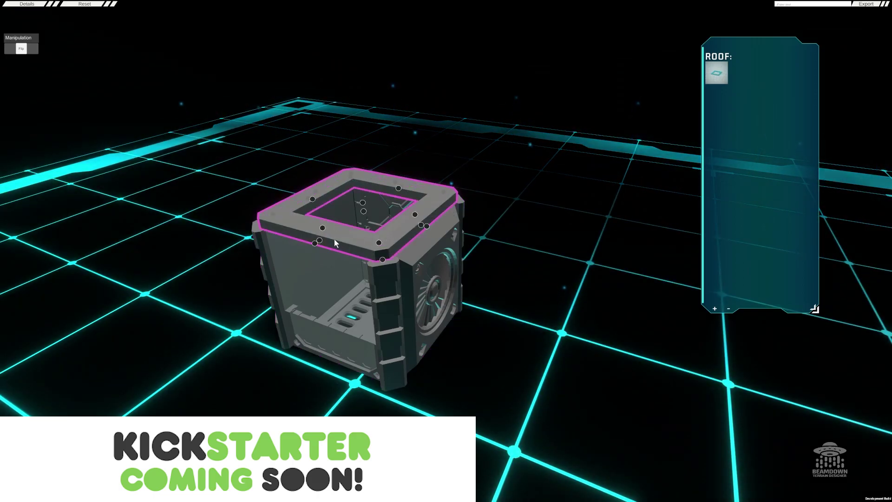
Cap the building with its roof and fill the roof opening with the chimney-pipe inset.
left_click(364, 211)
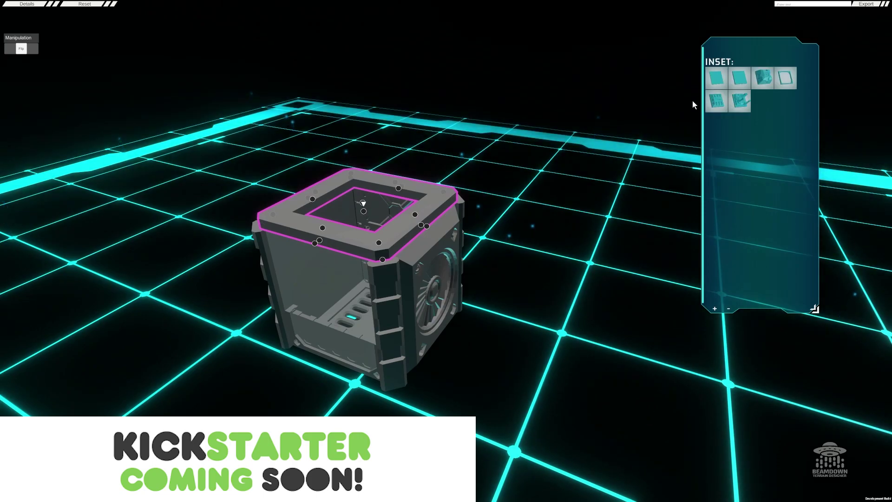
left_click(738, 101)
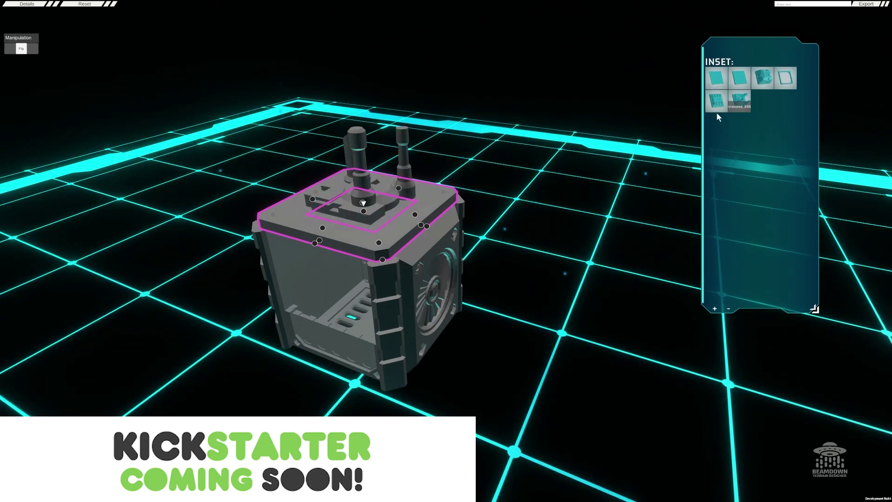
Surround the roof with slanted-strut low walls and add matching short corner posts.
left_click(323, 227)
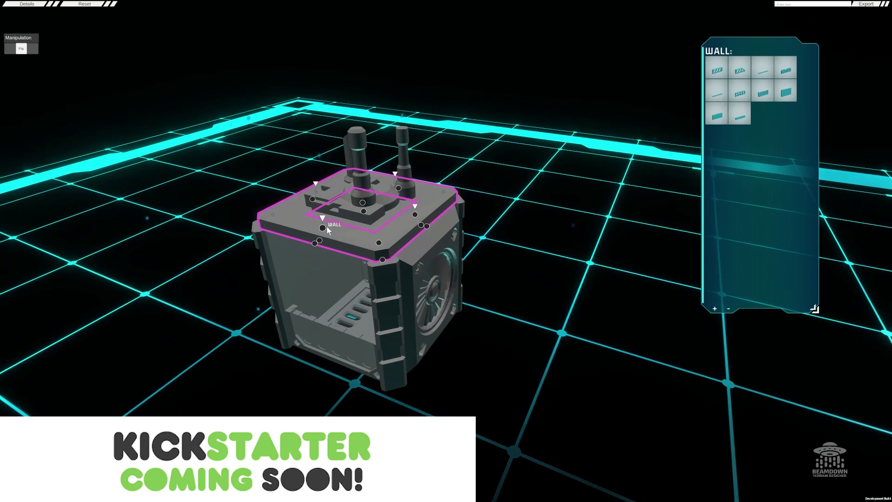
left_click(720, 73)
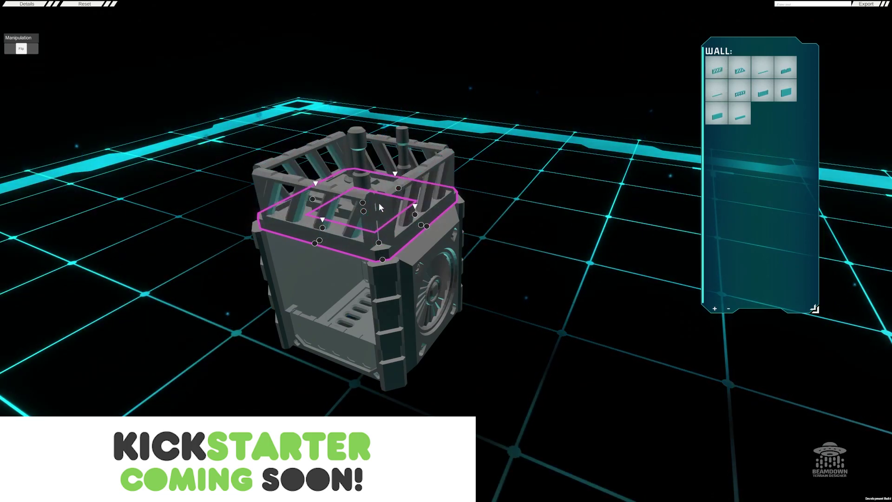
left_click(379, 243)
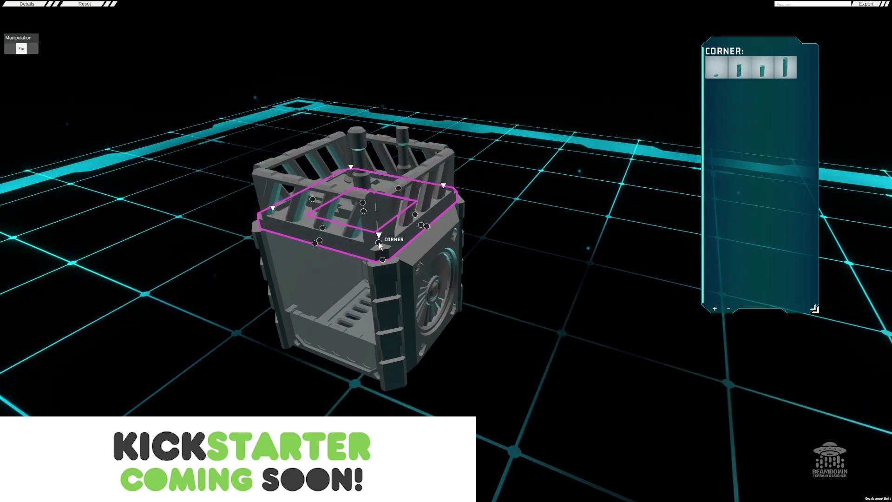
left_click(743, 72)
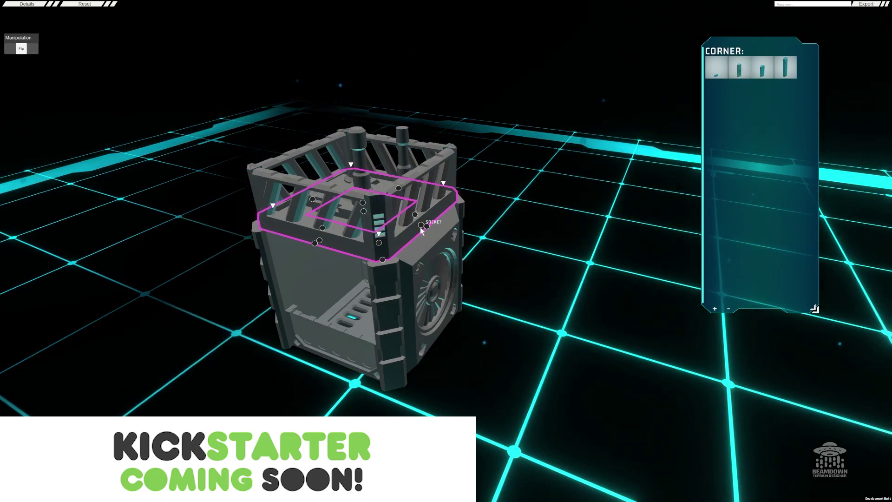
Extend all four roof edges with grated platform 002 and the roof corners with tower extension 012.
left_click(315, 242)
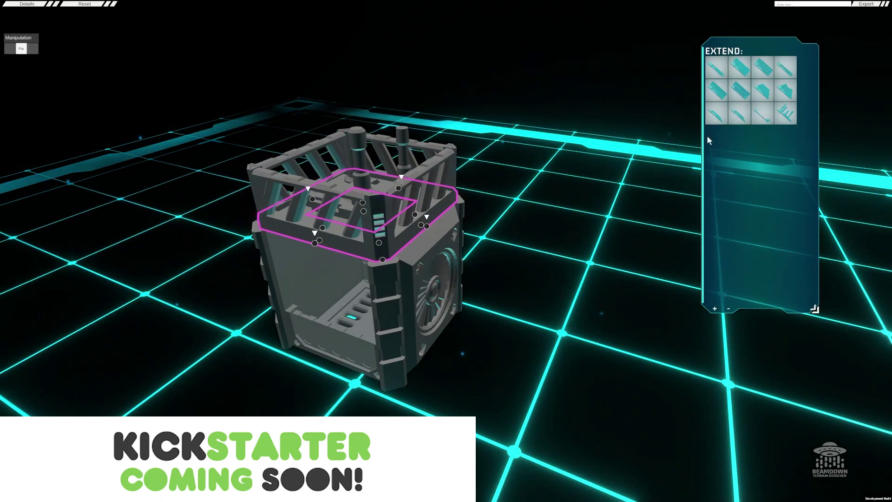
left_click(762, 71)
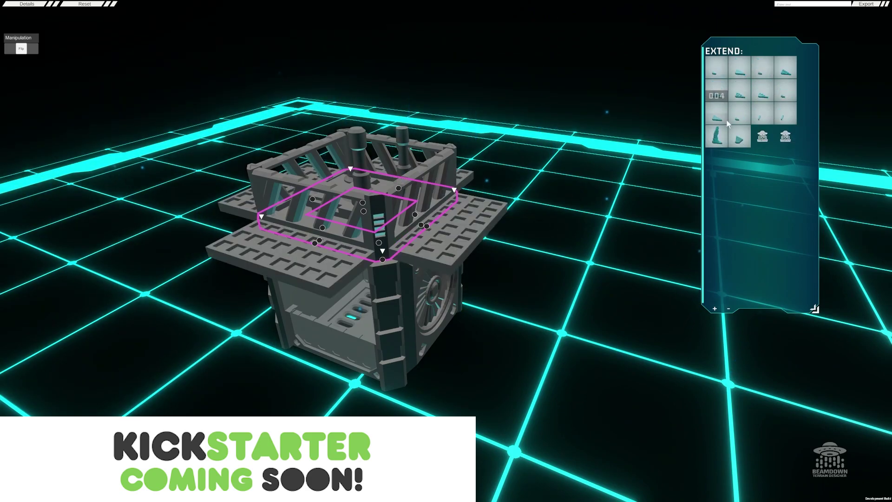
left_click(718, 139)
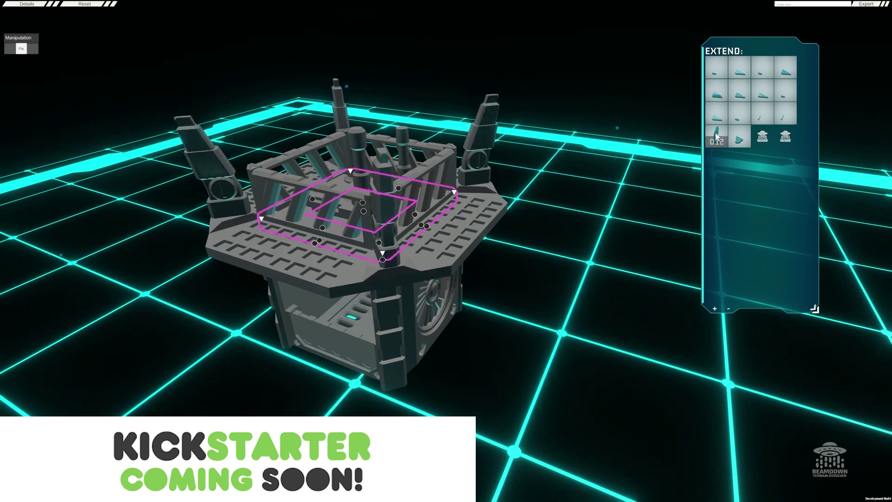
middle_click_drag(514, 240, 590, 268)
left_click(589, 268)
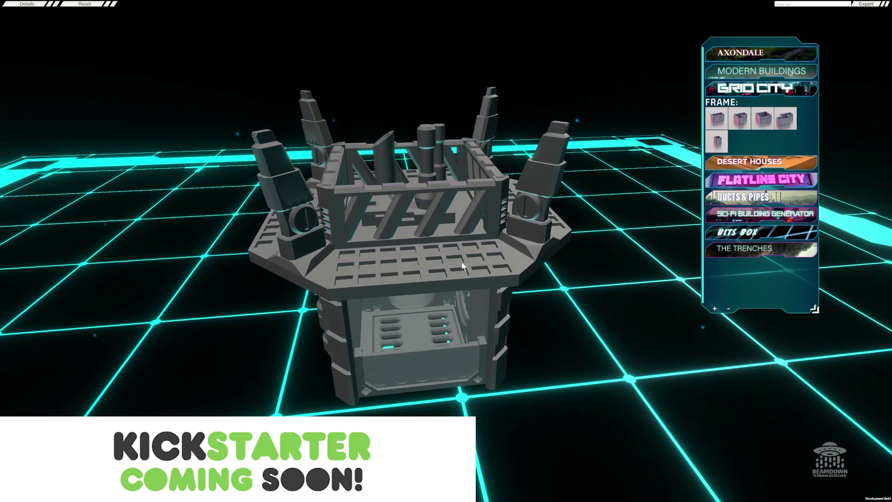
Replace the chimney-pipe inset in the roof with the domed inset.
scroll(462, 264, "down", 5)
middle_click_drag(442, 265, 354, 259)
left_click_drag(354, 258, 615, 257)
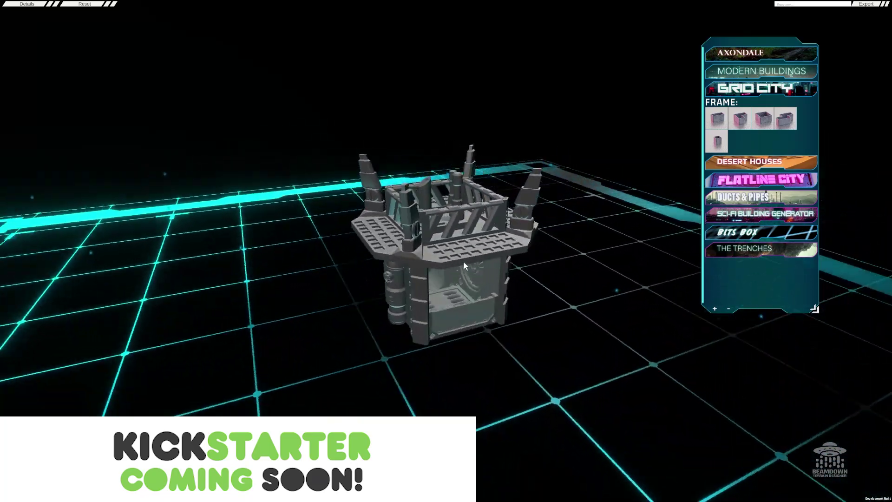
middle_click_drag(463, 261, 323, 271)
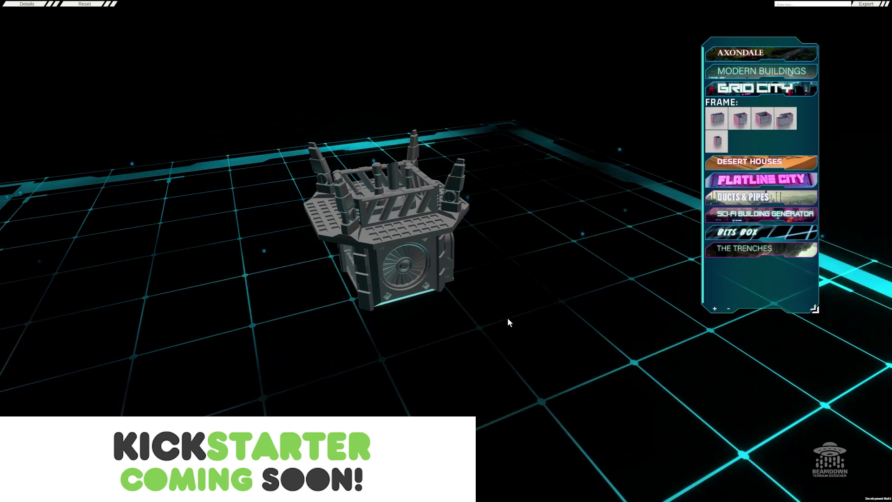
left_click(392, 172)
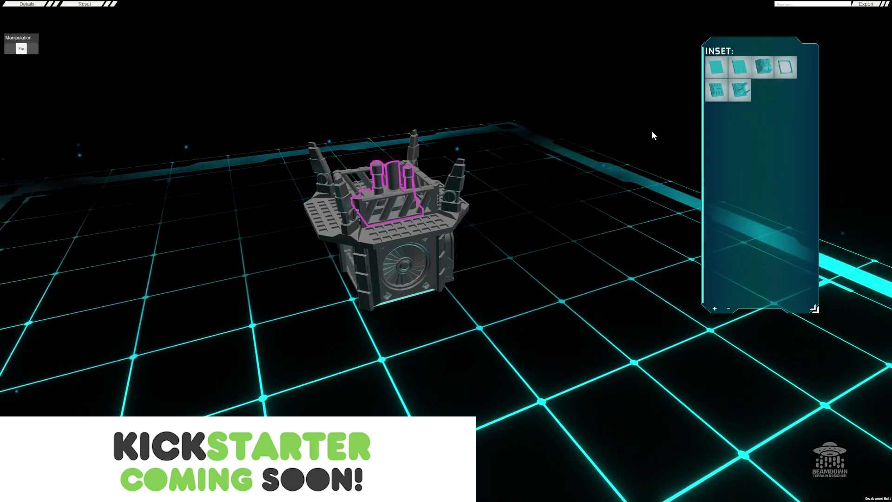
Replace the platform extension above the round fan siding with the row of protruding pipes.
left_click(428, 228)
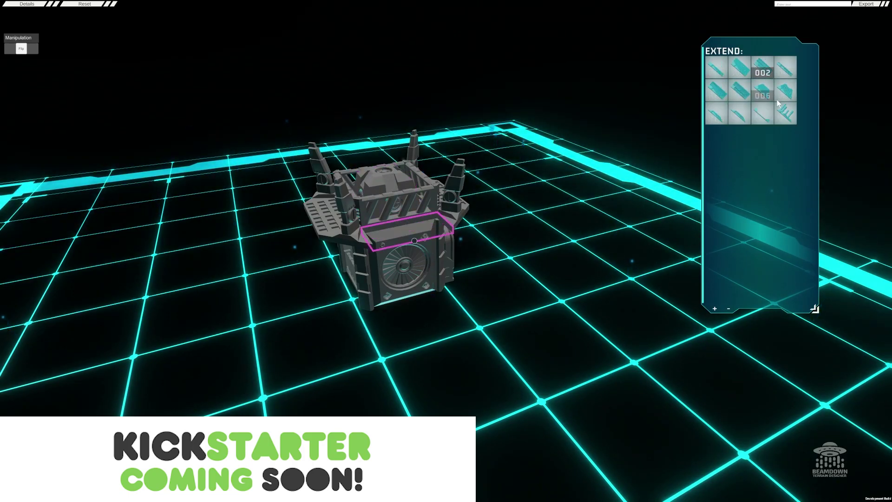
middle_click_drag(504, 263, 373, 255)
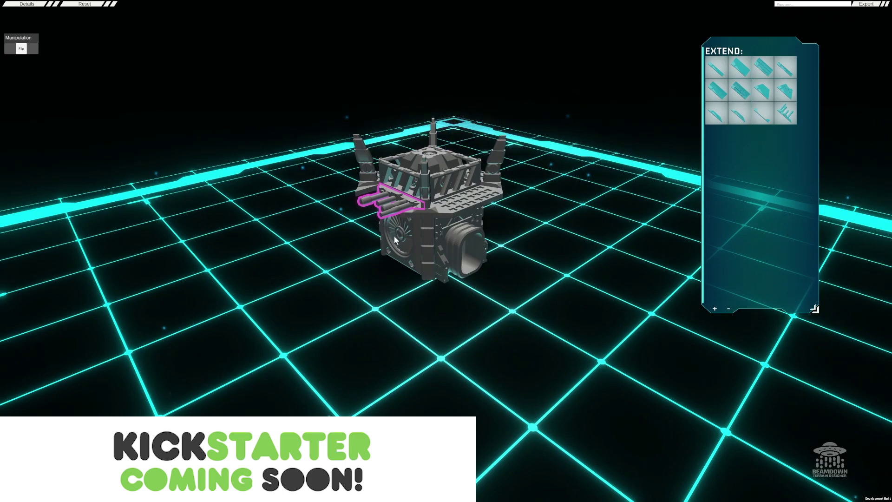
left_click(587, 229)
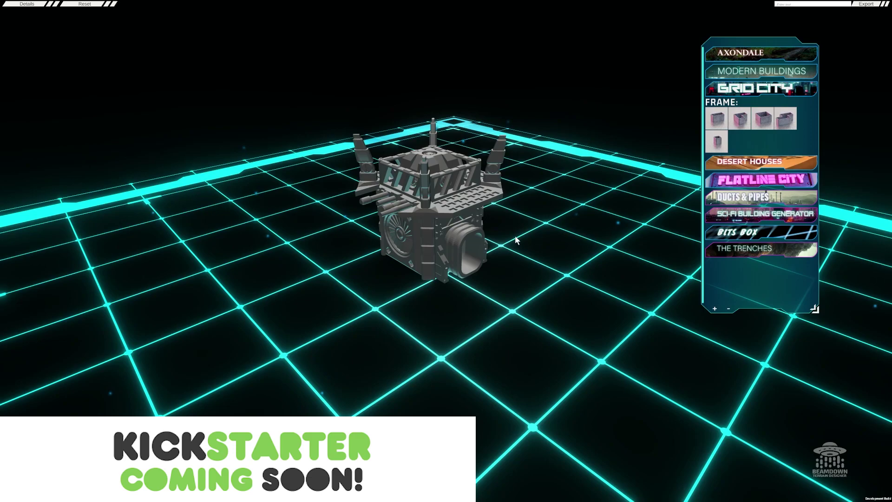
Place a Grid City L Shape frame on the grid beside the finished building.
scroll(515, 236, "down", 3)
middle_click_drag(467, 285, 536, 285)
left_click_drag(740, 119, 682, 178)
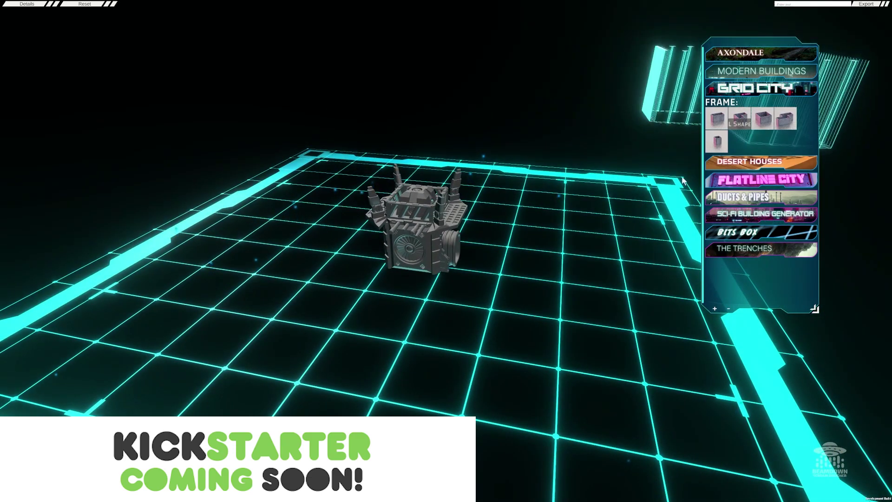
left_click(552, 269)
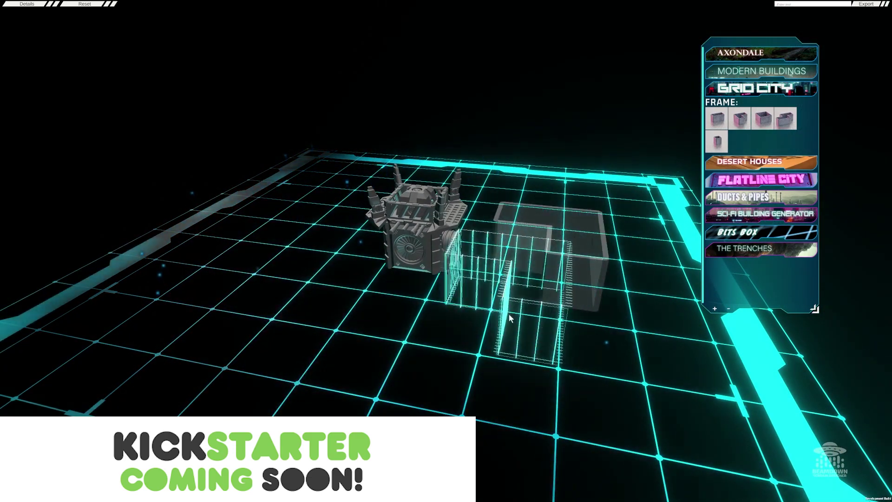
right_click(476, 290)
Fill the L-shaped frame with blank walls and add ribbed corners to it.
left_click(571, 281)
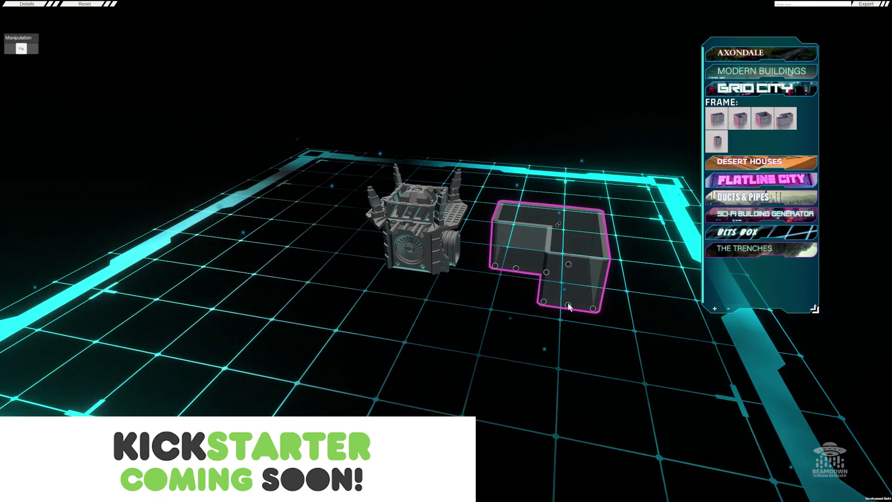
left_click(568, 304)
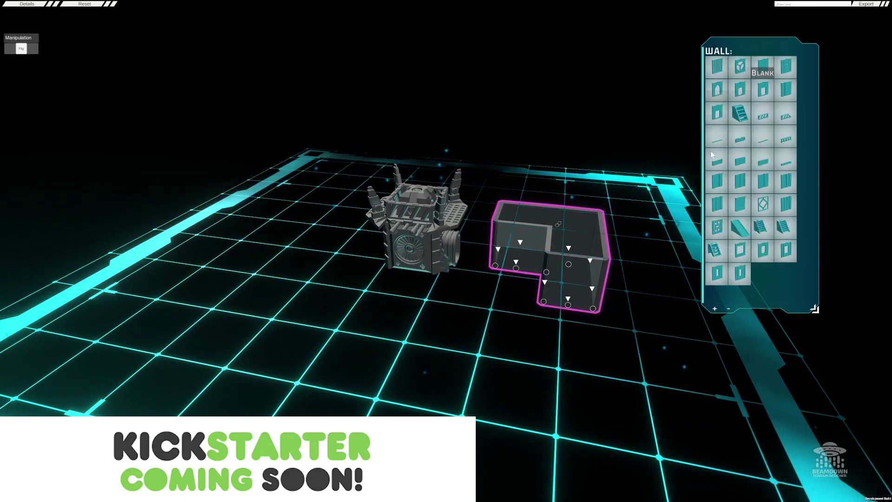
left_click(544, 302)
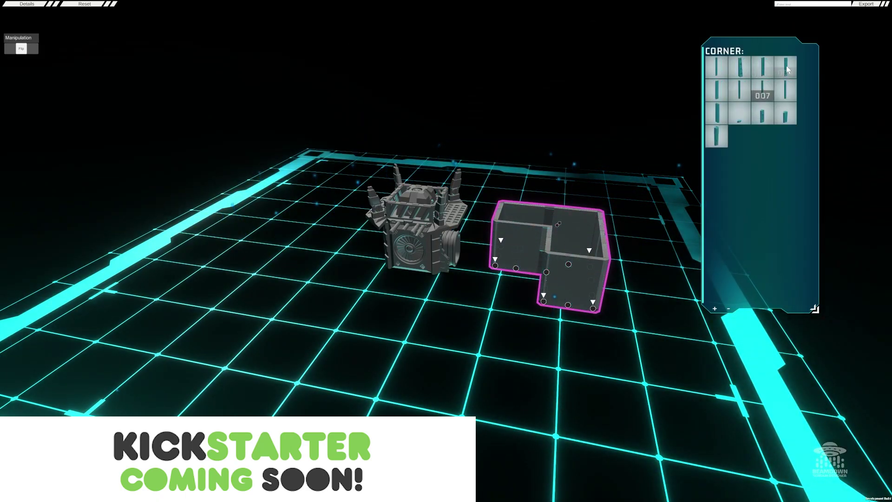
middle_click_drag(538, 262, 501, 281)
Add a siding panel to one outer wall of the L-shaped building.
left_click(534, 339)
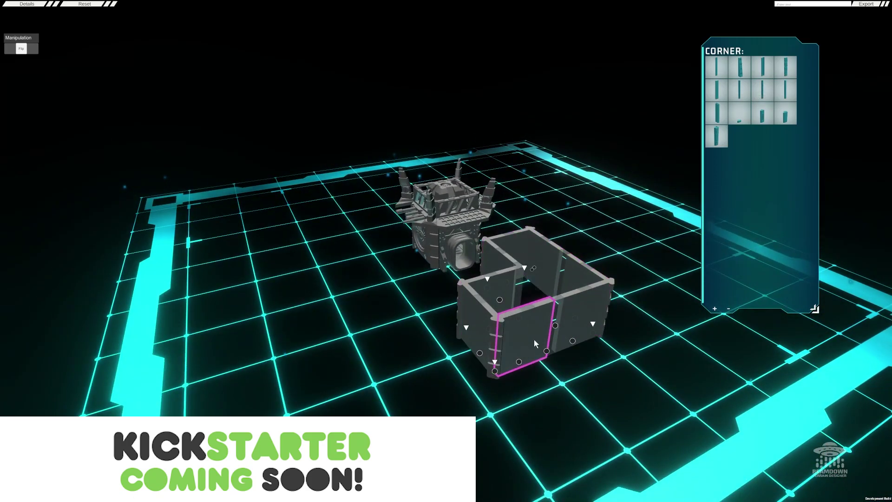
left_click(533, 338)
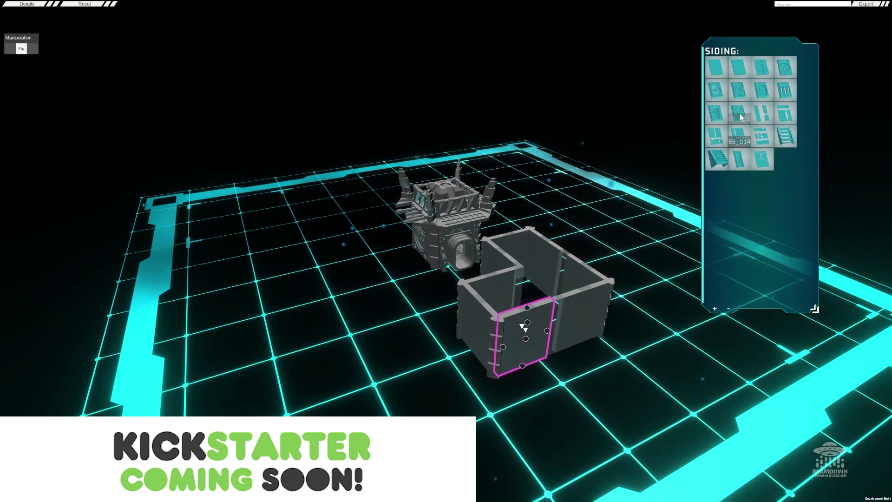
middle_click_drag(579, 321, 367, 321)
left_click(361, 308)
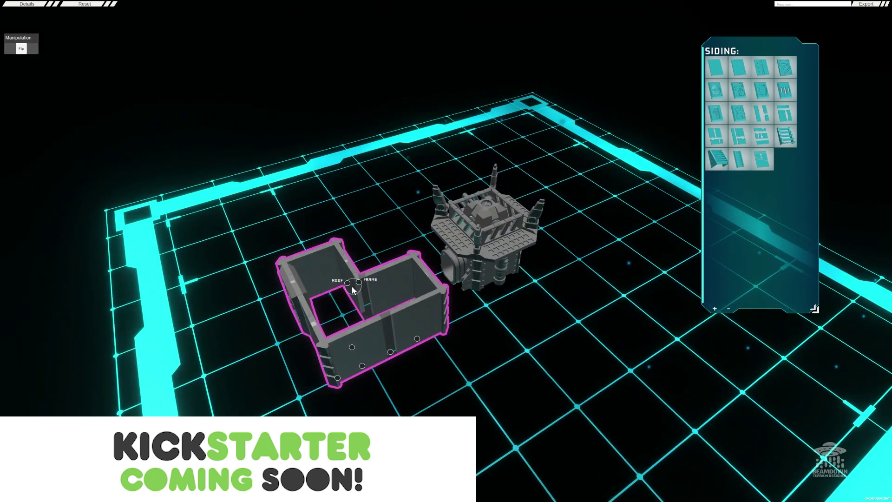
Cap the L-shaped building with its roof and fill all three roof openings with the chimney-pipe inset.
left_click(348, 283)
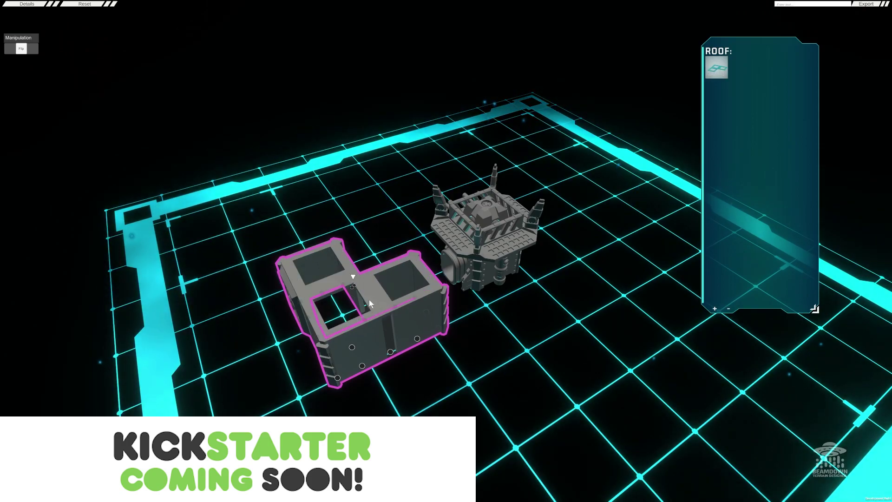
left_click(403, 283)
left_click(739, 90)
Add different siding panels to the two walls along the next outer side of the L-shaped building.
left_click(361, 352)
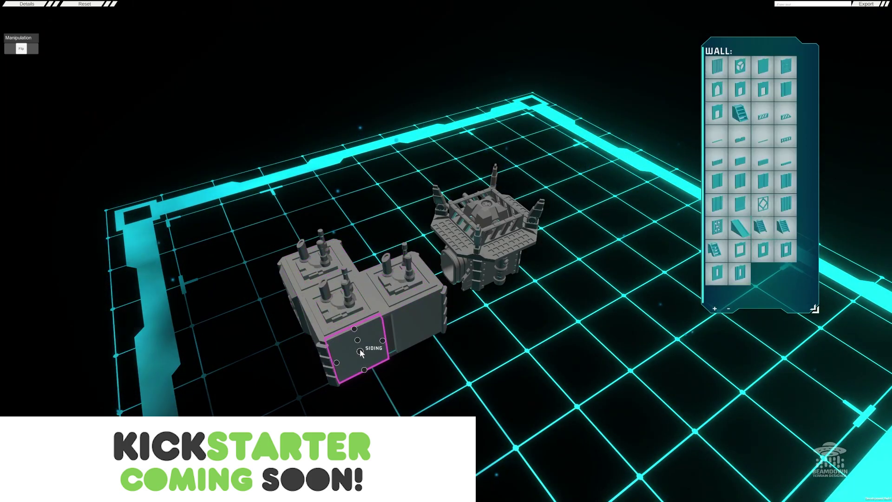
left_click(360, 352)
left_click(740, 90)
left_click(413, 330)
left_click(786, 90)
Add siding to further walls of the L-shaped building, including the round fan siding on an end wall.
left_click(534, 331)
left_click(534, 330)
middle_click_drag(333, 388, 557, 344)
left_click(740, 114)
left_click(498, 366)
left_click(785, 67)
Add the panelled siding with two small lit windows to the plain wall in the L-shaped building's notch.
left_click(566, 310)
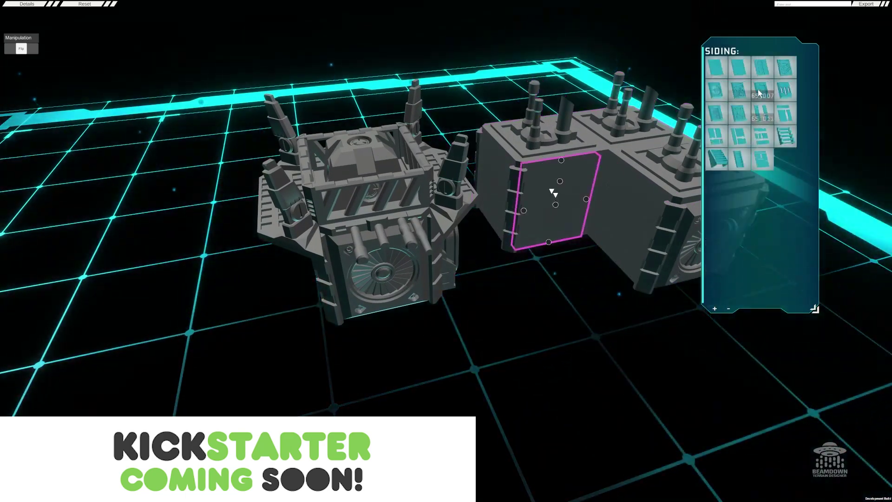
left_click(494, 189)
left_click(581, 256)
scroll(520, 292, "down", 5)
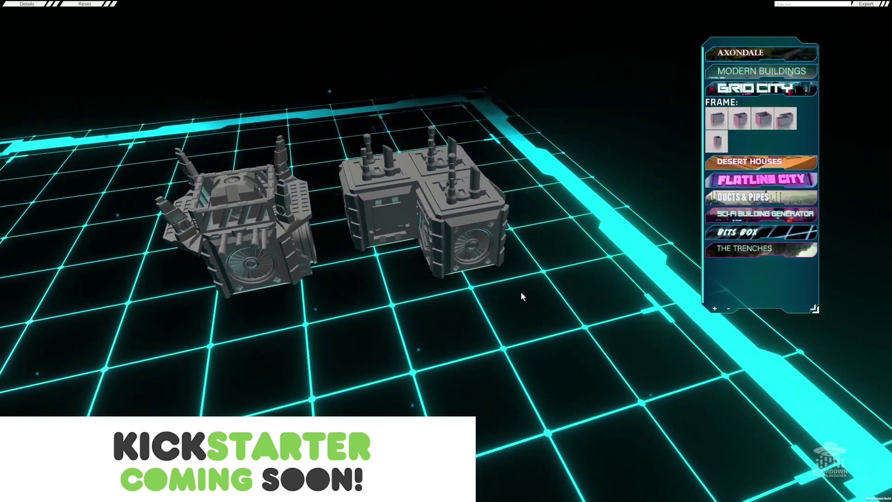
scroll(523, 291, "up", 5)
middle_click_drag(523, 292, 432, 313)
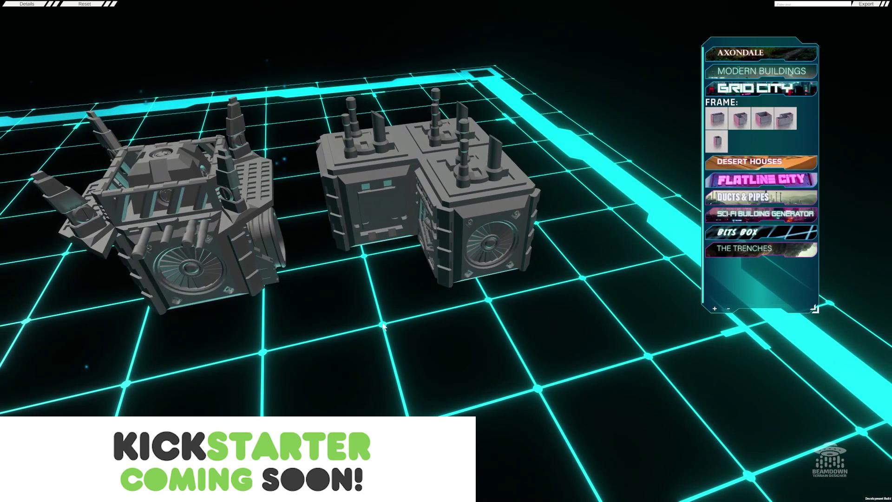